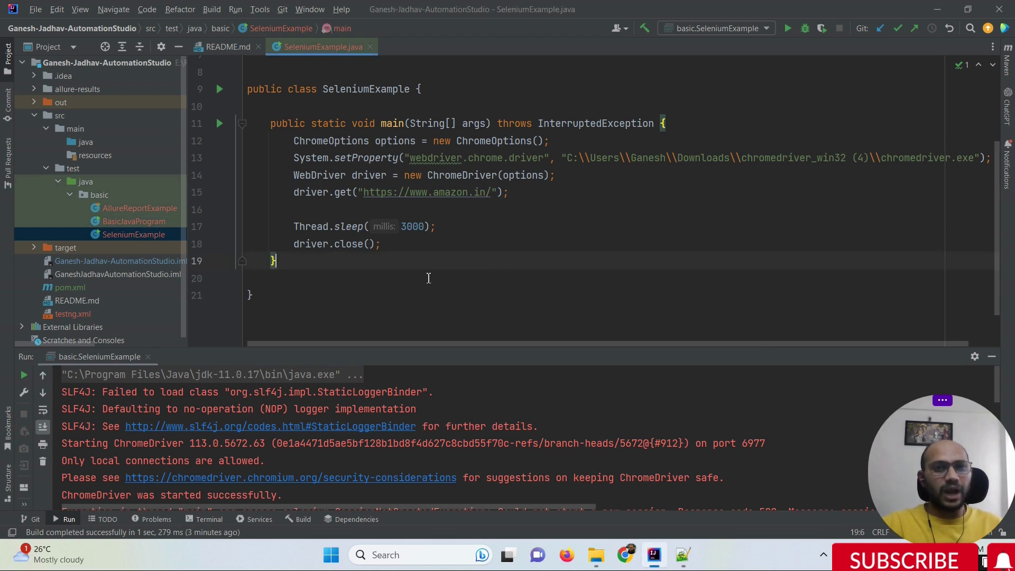
Rerun SeleniumExample and scroll the Run console back to the start of the error output
drag(398, 261, 369, 206)
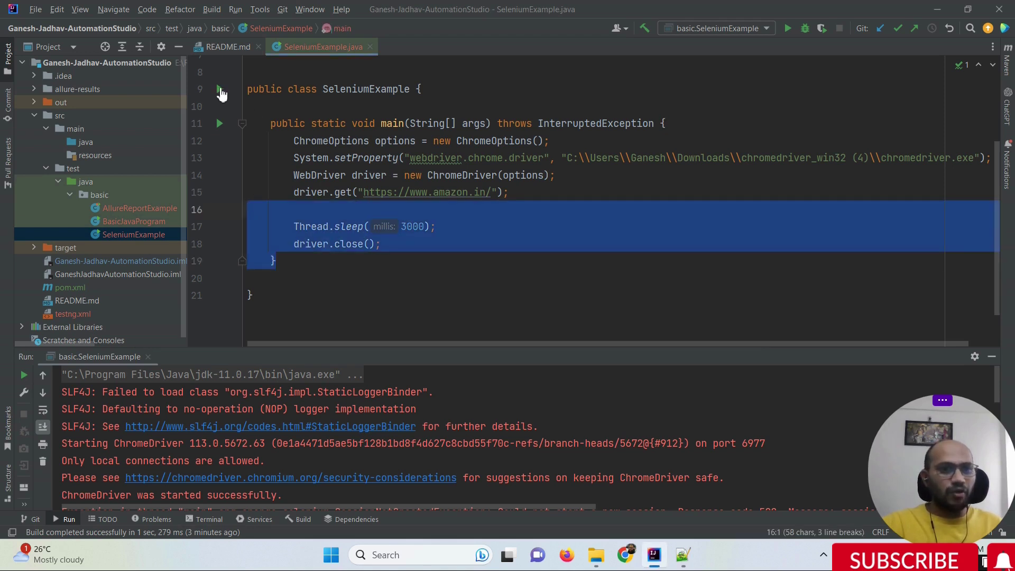
click(219, 89)
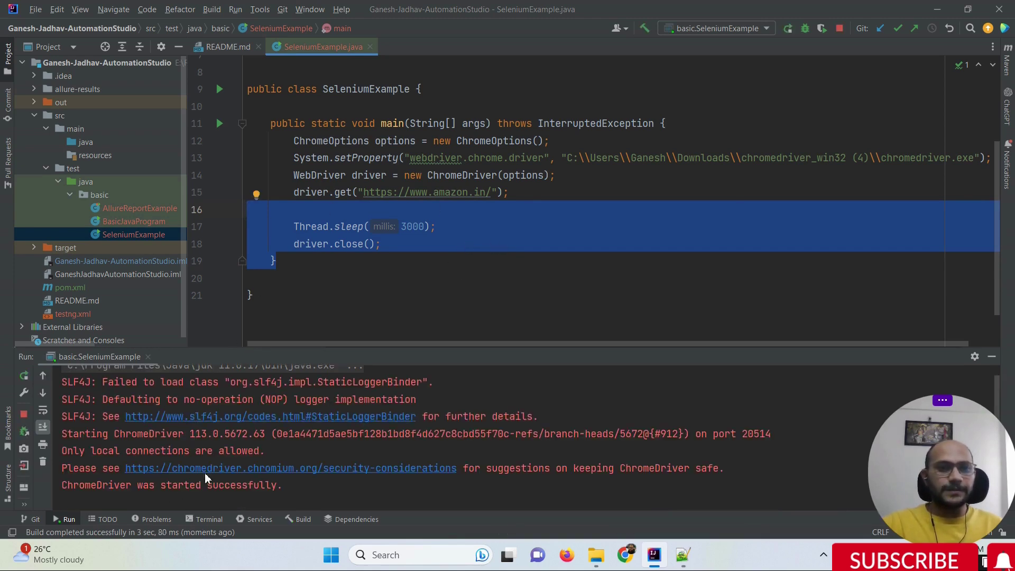
scroll(510, 444, up, 1)
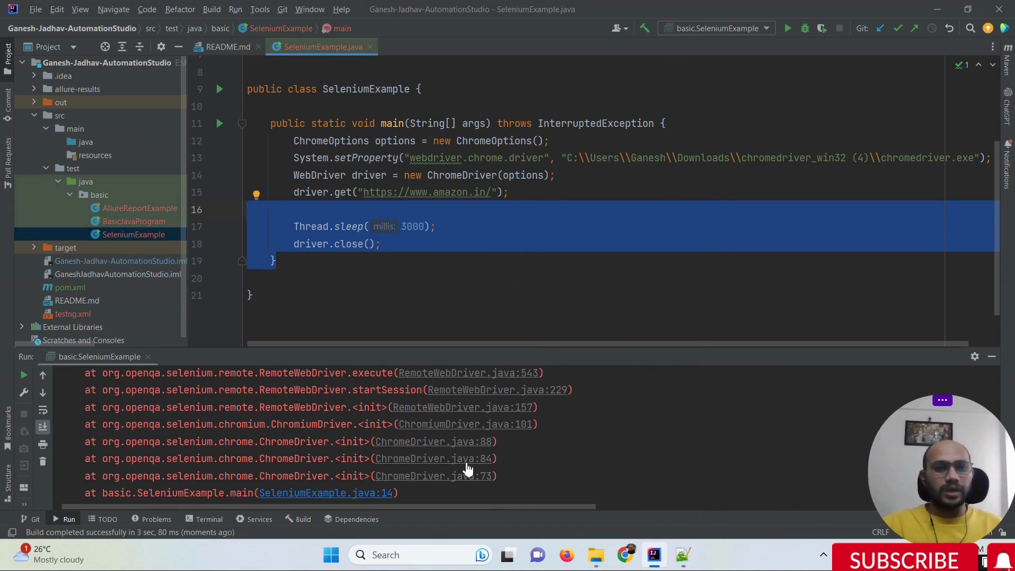
scroll(461, 466, up, 3)
scroll(460, 465, up, 1)
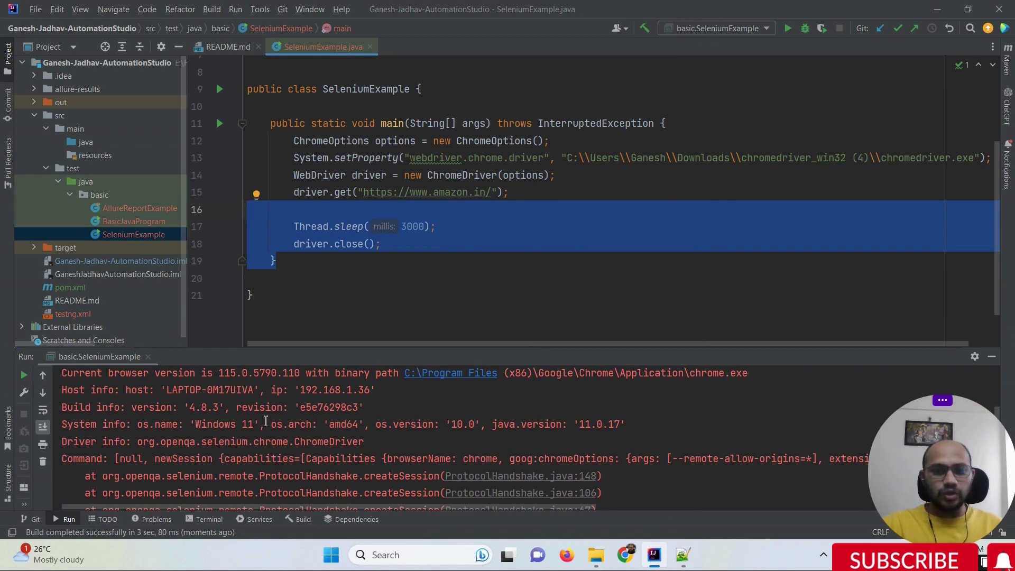
scroll(267, 468, up, 2)
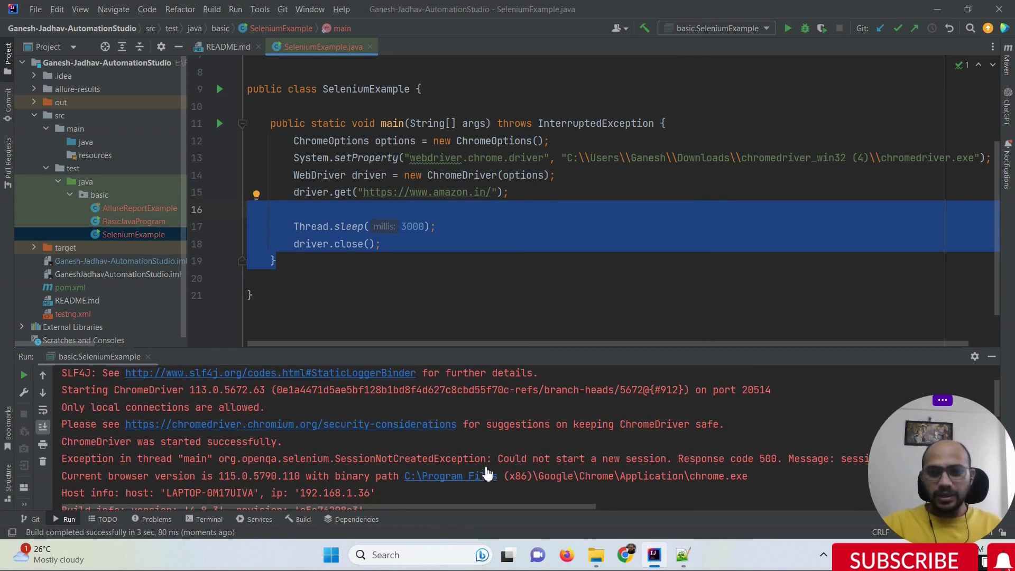
Highlight the 'Could not start a new session' message and ChromeDriver version 113.0.5672.63
drag(487, 459, 747, 458)
scroll(355, 443, up, 1)
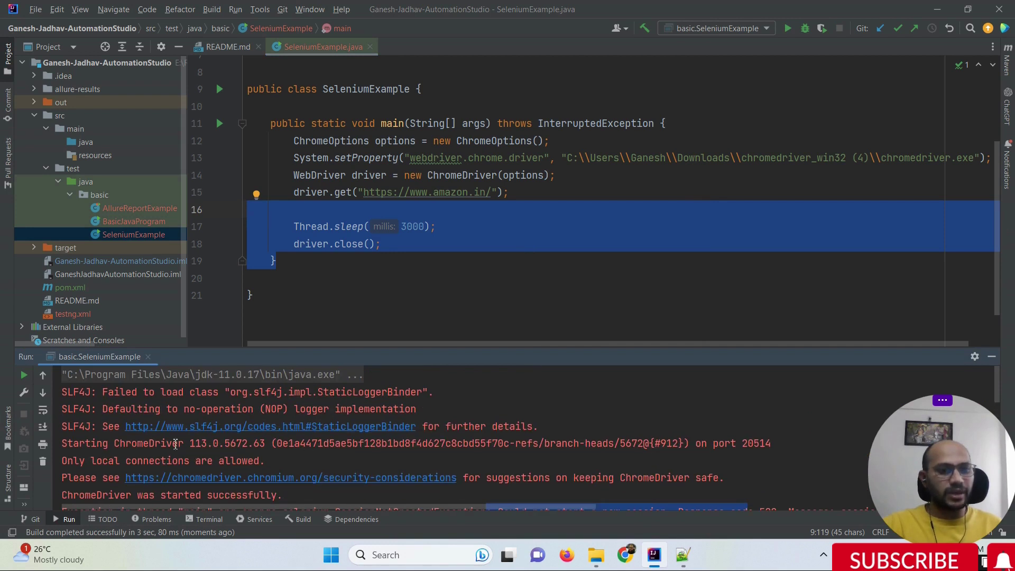
drag(167, 443, 301, 443)
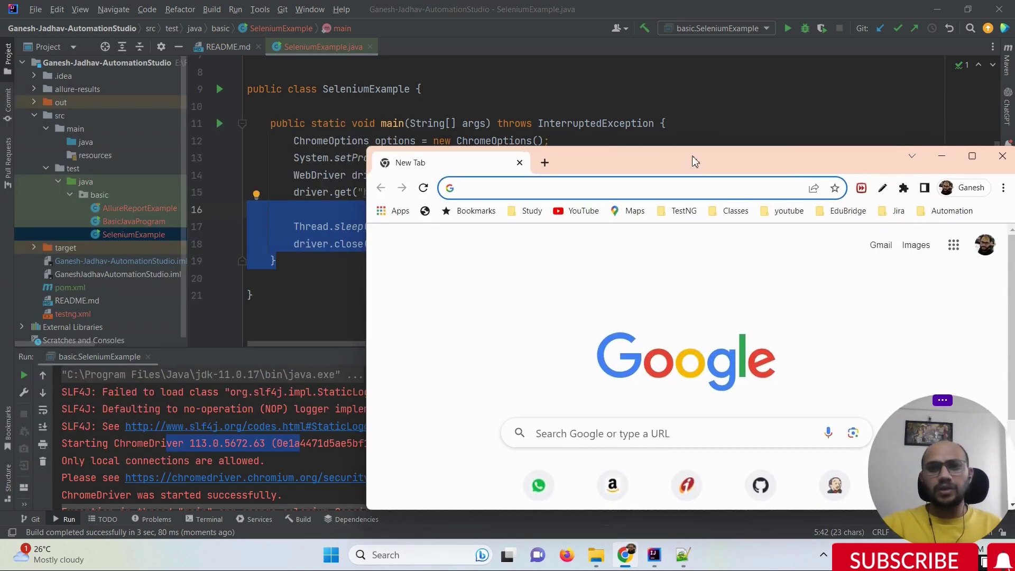
Maximize Chrome and go to chromedriver.chromium.org/downloads
double_click(694, 161)
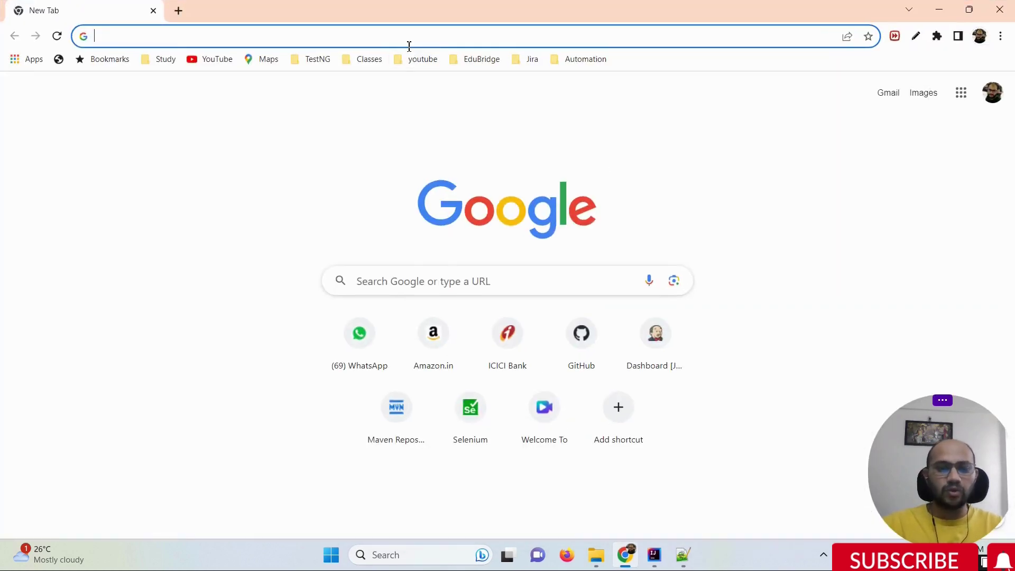
text(chr)
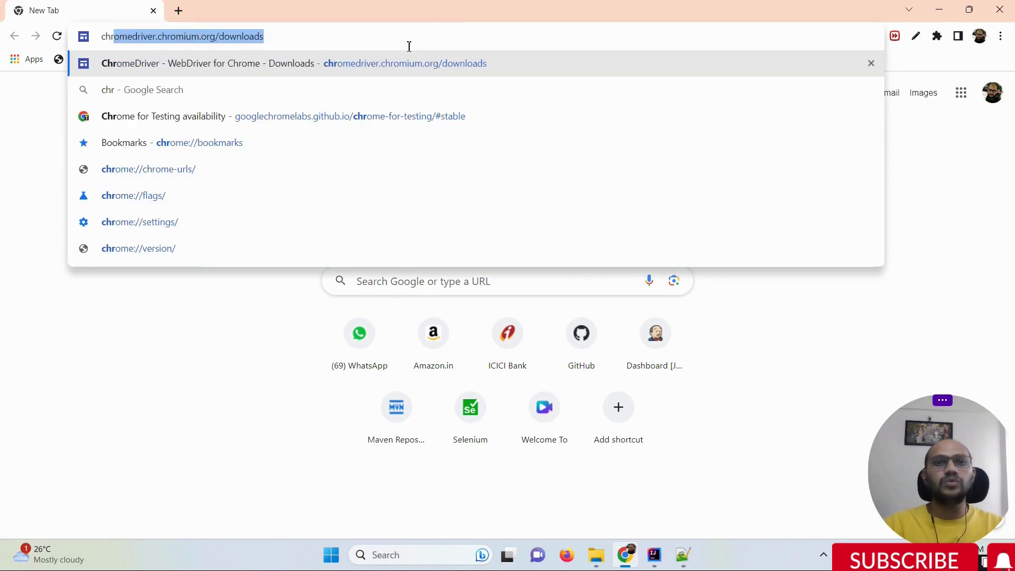
key(Return)
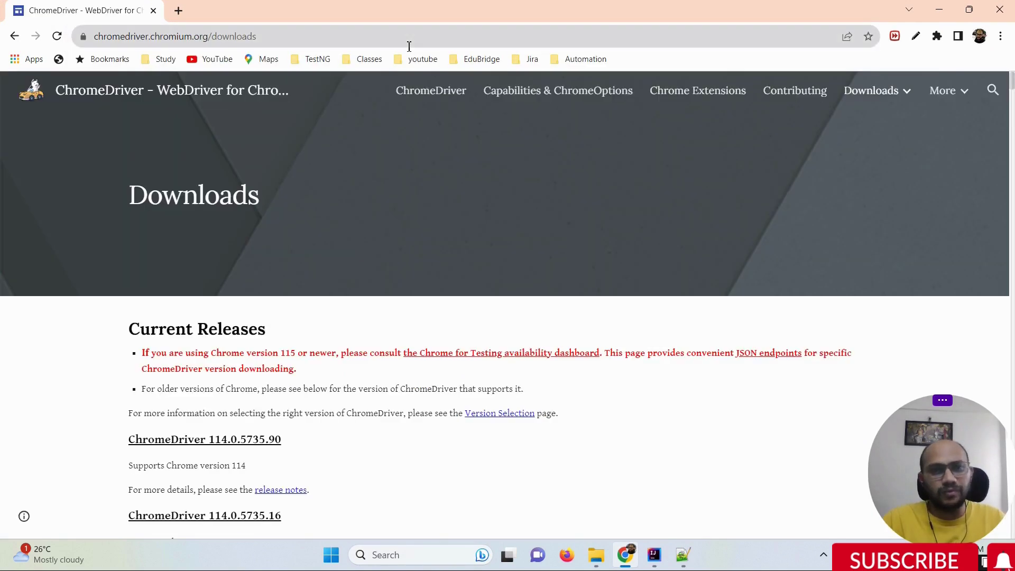
Confirm in About Google Chrome that the browser is 115.0.5790.110, then return to the downloads tab
click(1002, 37)
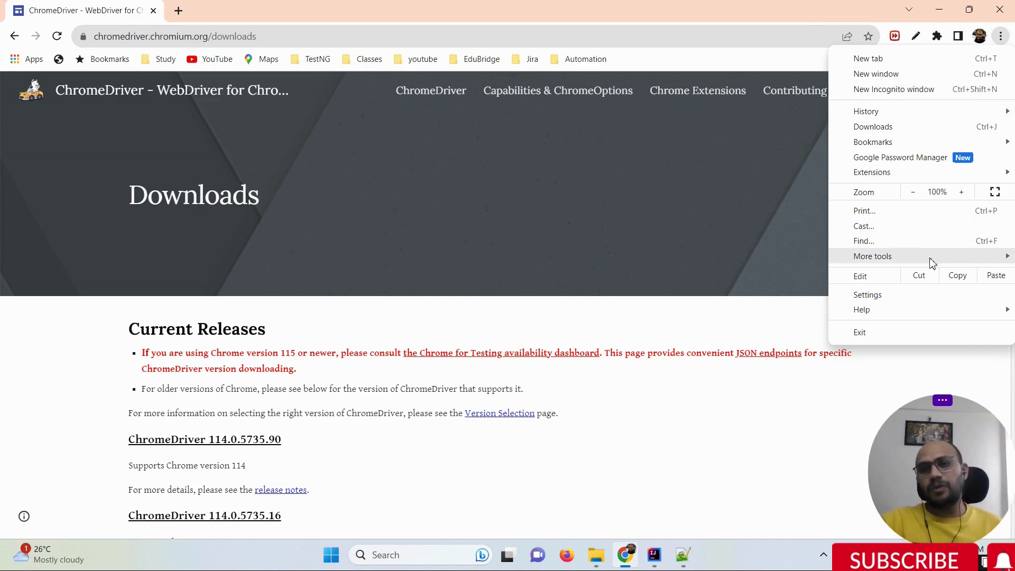
mouse_move(902, 313)
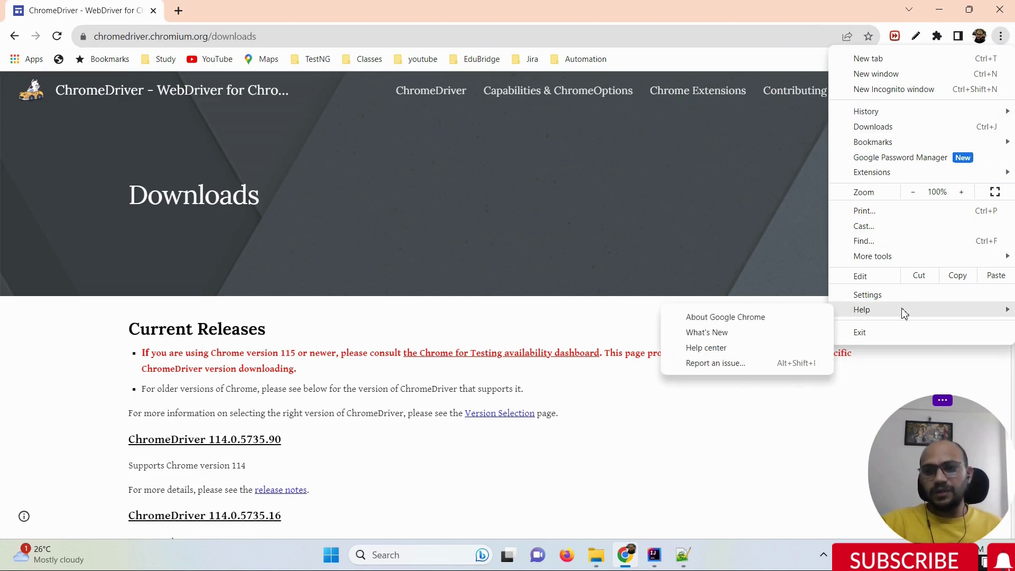
click(769, 316)
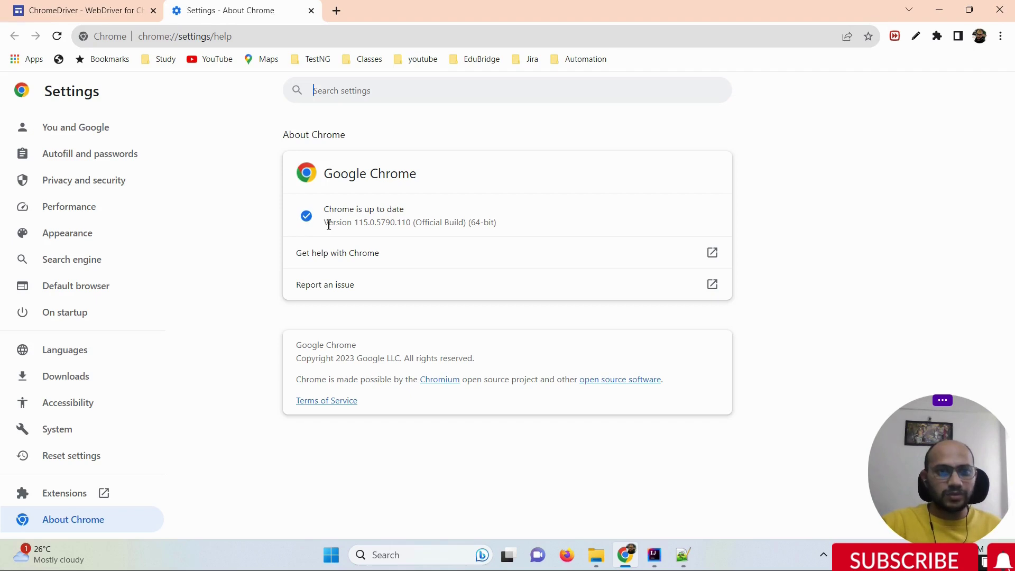
drag(324, 222, 372, 212)
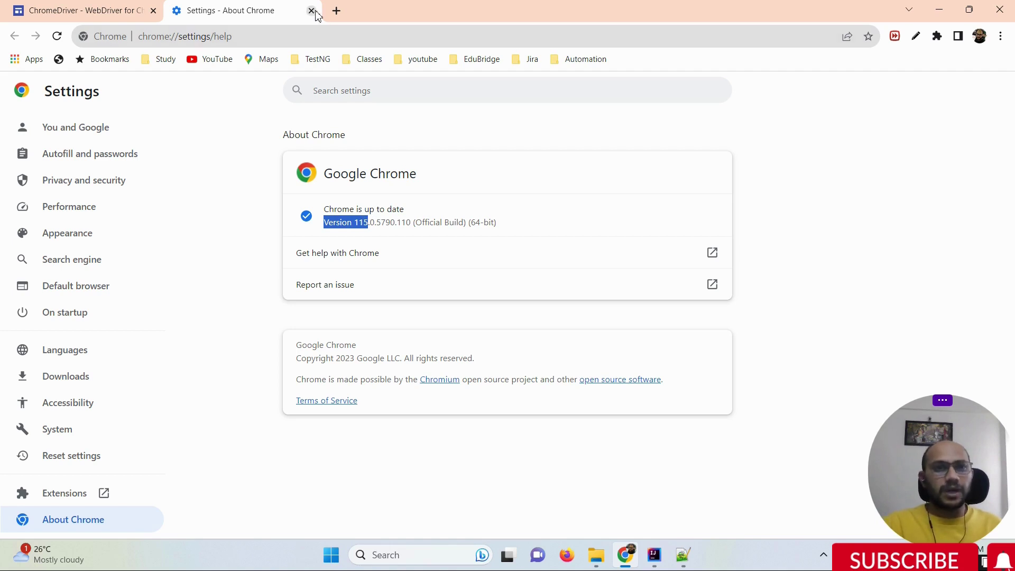
click(129, 18)
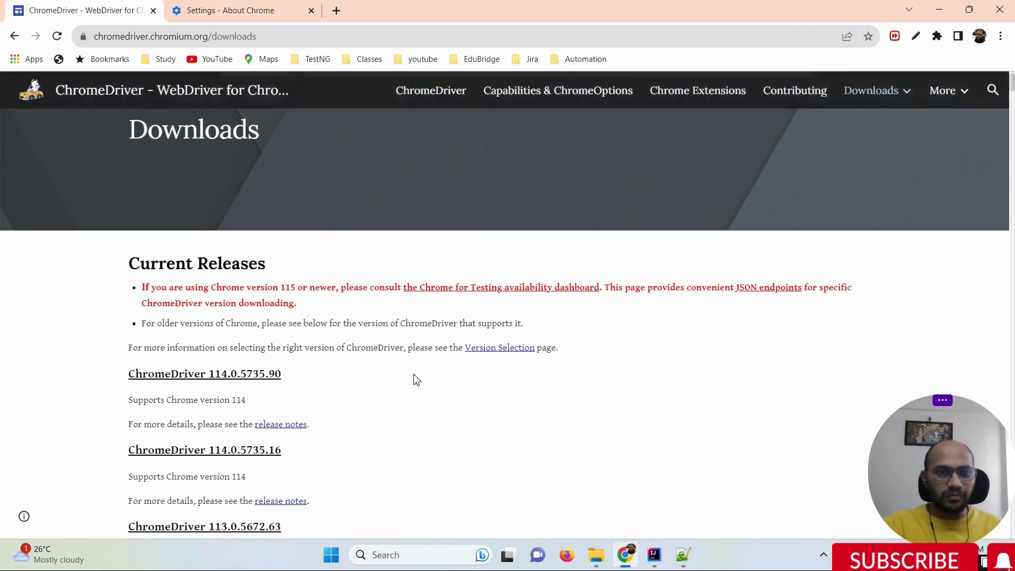
scroll(418, 381, down, 1)
drag(119, 259, 256, 374)
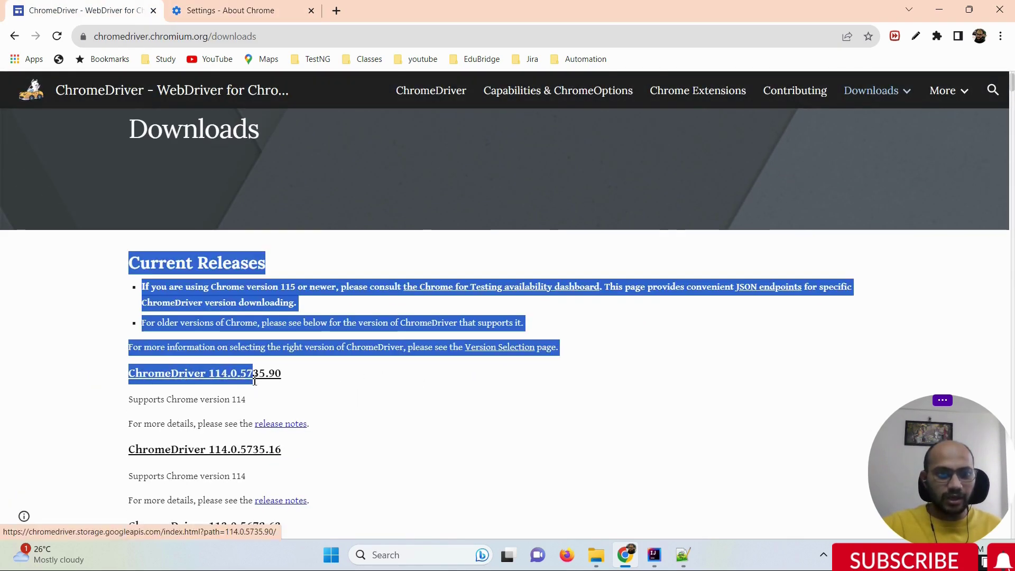
click(127, 384)
shift+click(291, 380)
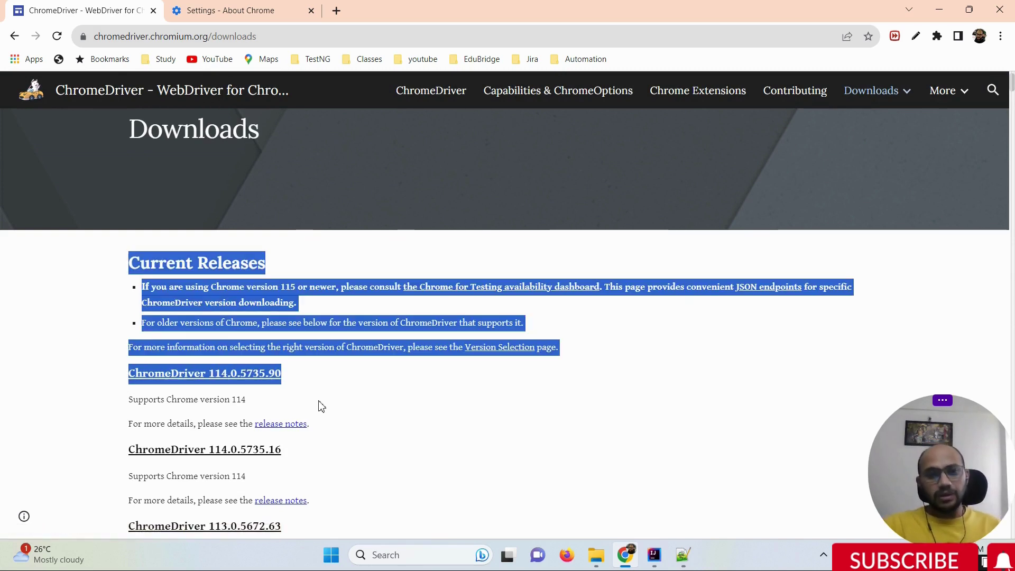
click(97, 383)
shift+click(275, 374)
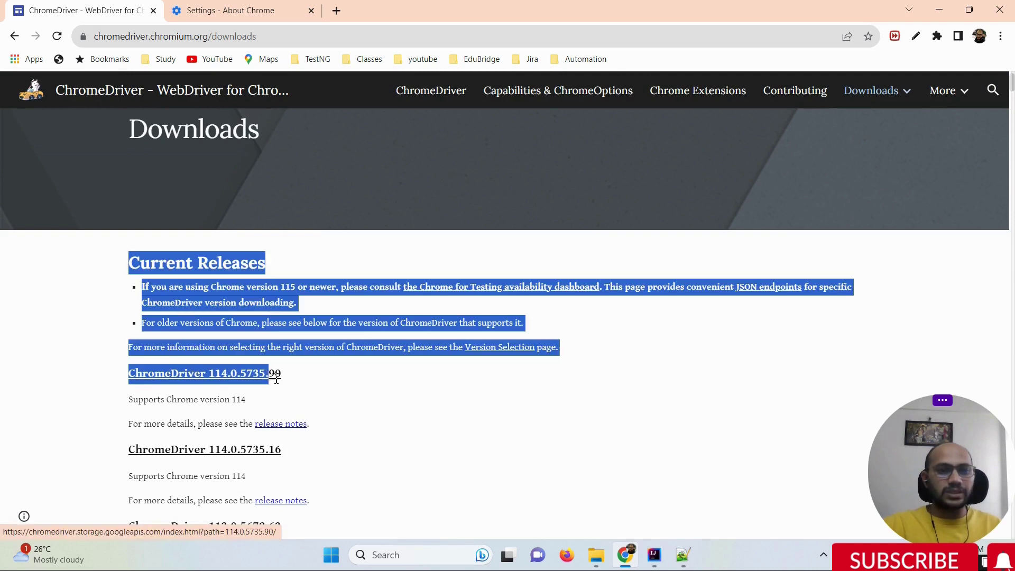
click(322, 387)
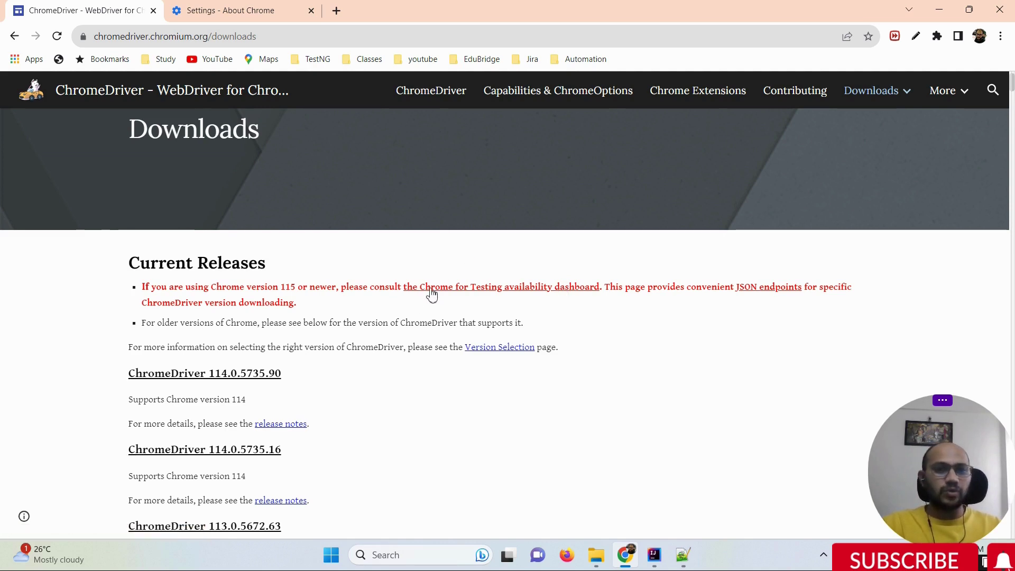
ctrl+click(454, 292)
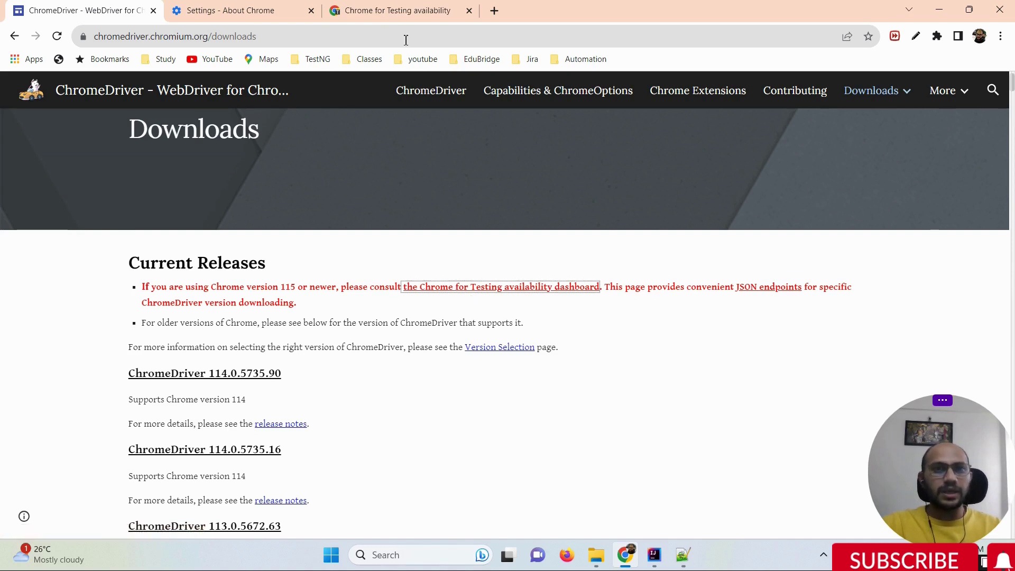
click(406, 16)
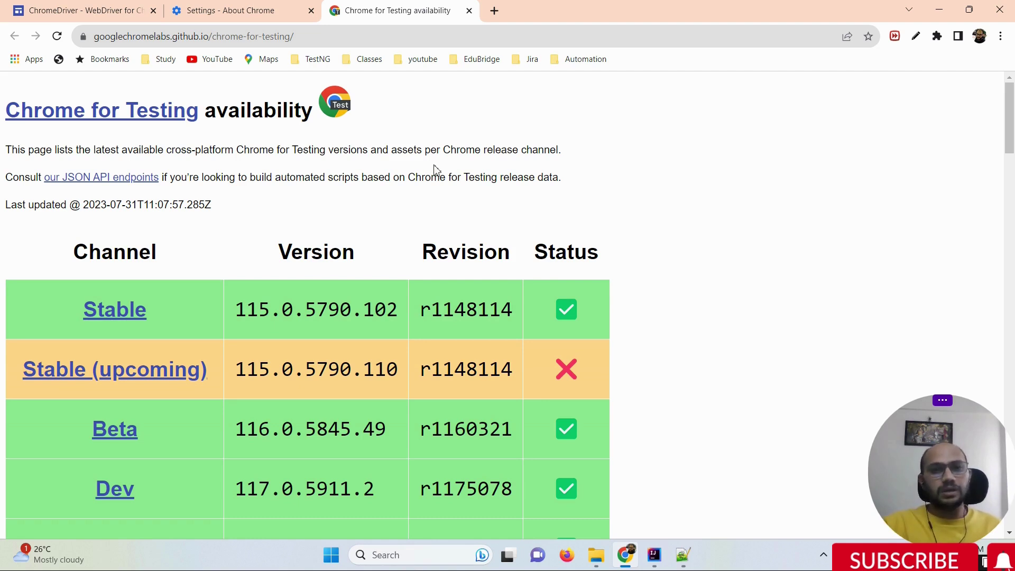
scroll(483, 168, down, 1)
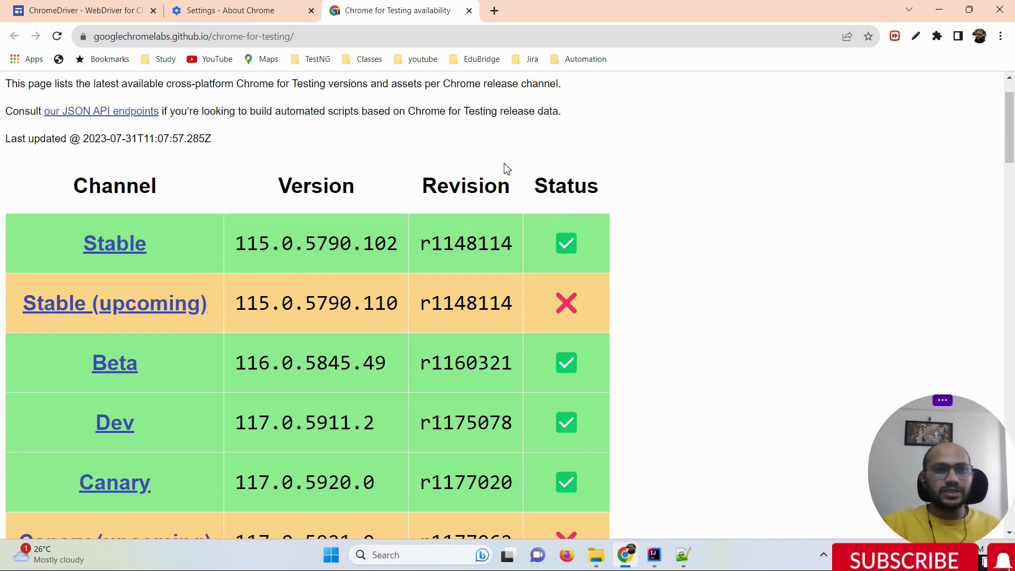
scroll(664, 178, up, 1)
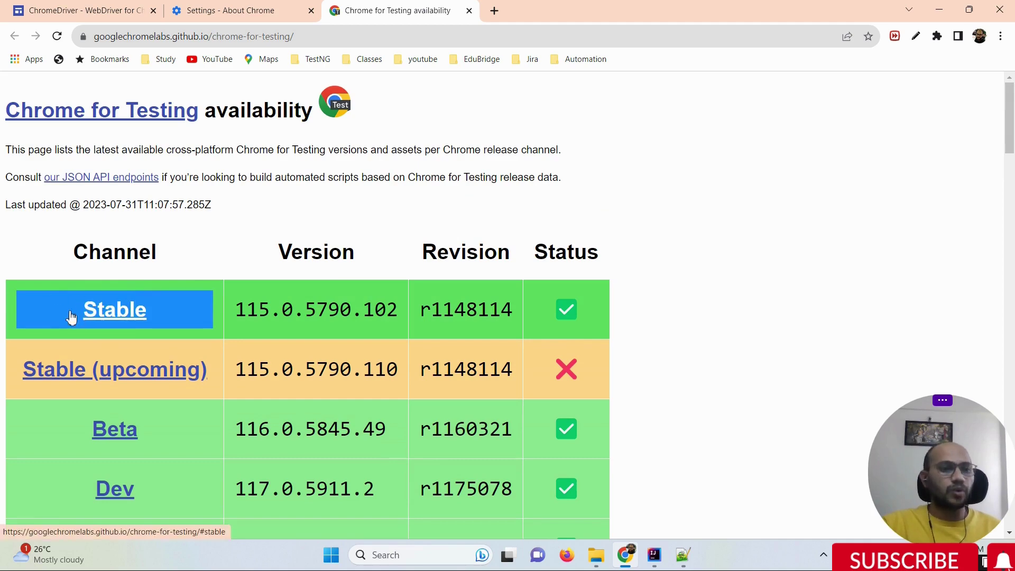
scroll(106, 312, down, 3)
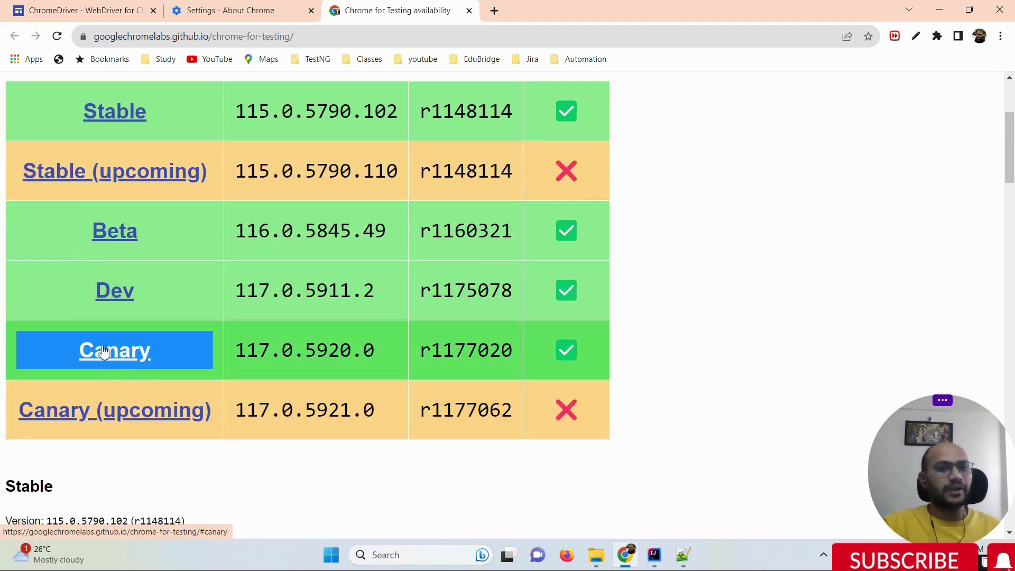
scroll(127, 359, up, 2)
scroll(169, 370, down, 1)
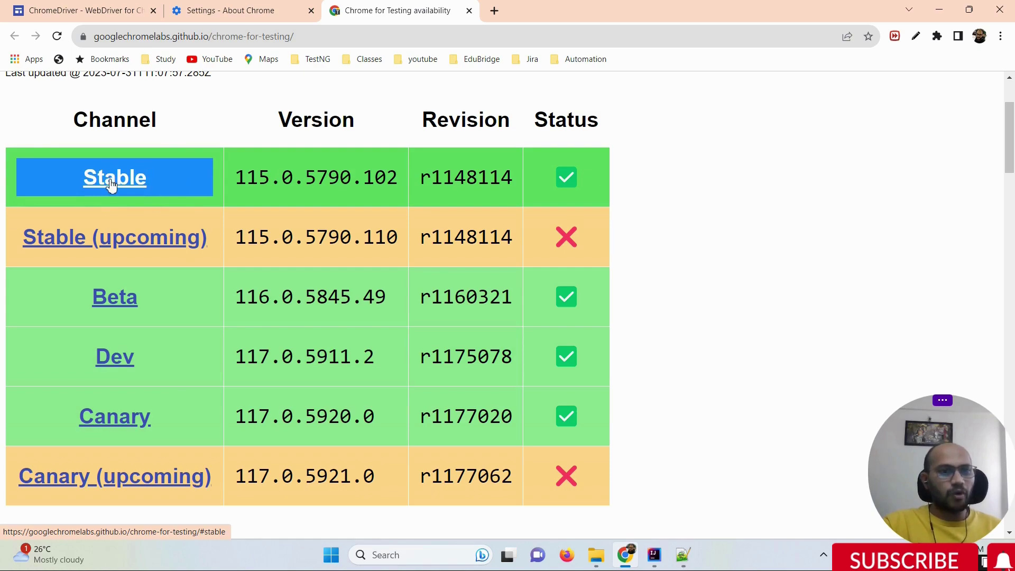
scroll(338, 212, down, 12)
scroll(335, 213, up, 5)
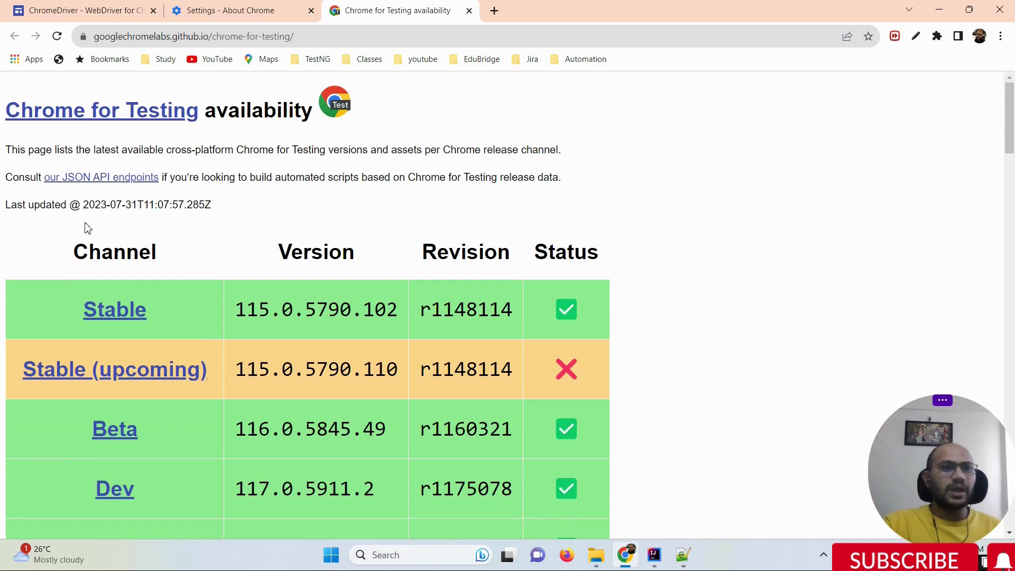
Jump to the Stable 115.0.5790.102 section and highlight its version line and win64 chrome URL rows
click(115, 308)
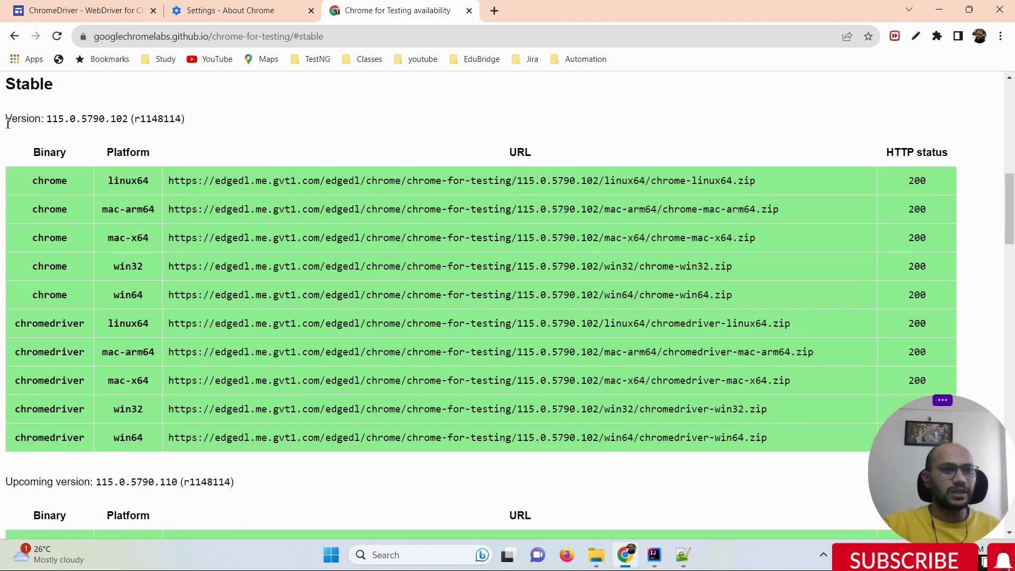
drag(6, 118, 194, 110)
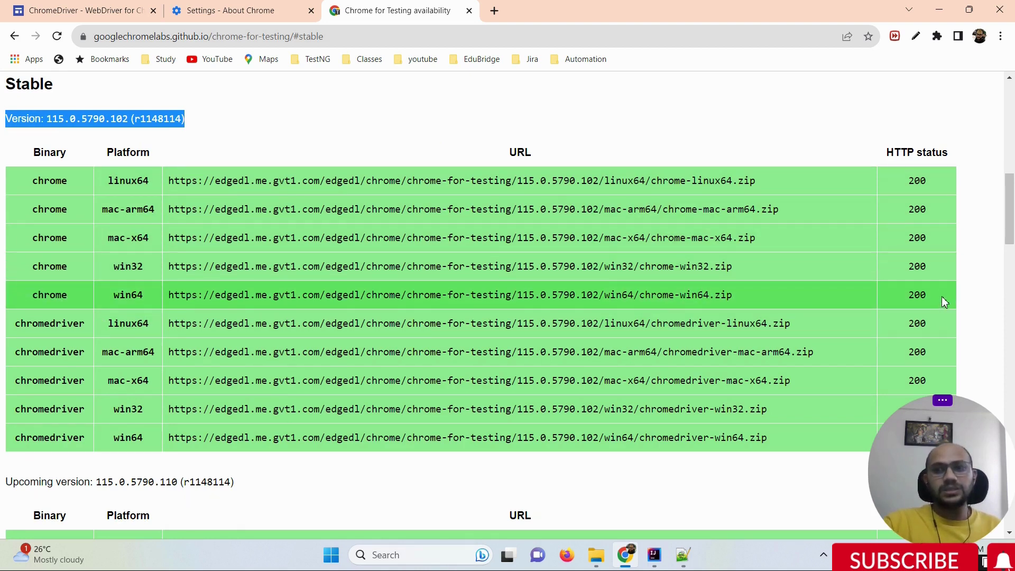
drag(950, 301, 221, 281)
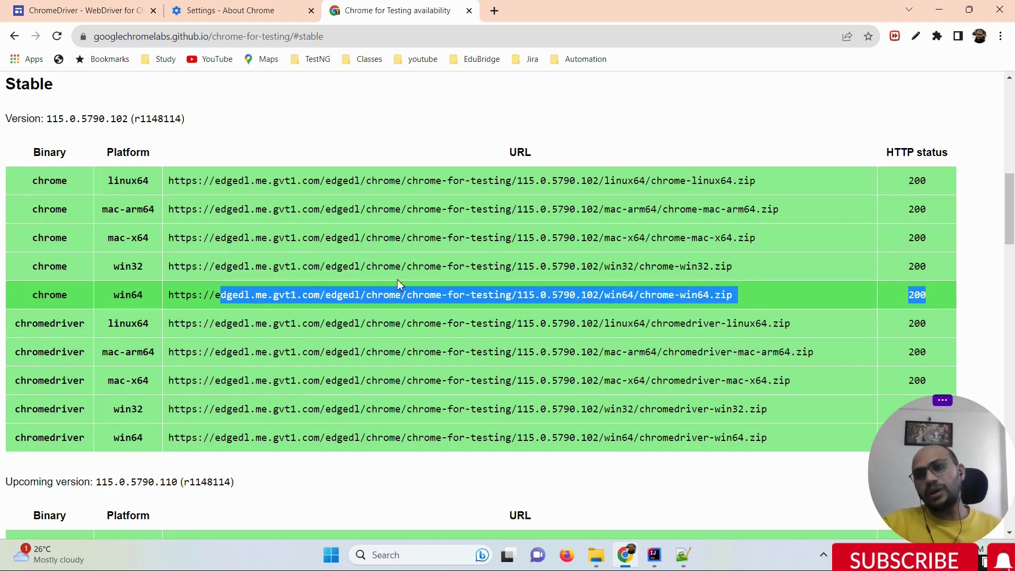
double_click(958, 300)
drag(917, 295, 666, 307)
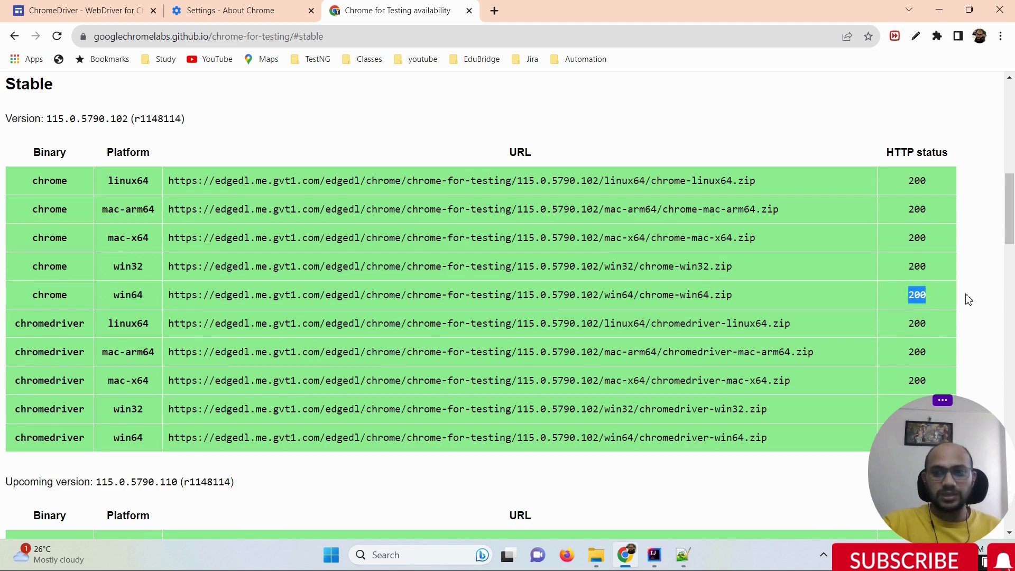
drag(935, 295, 50, 184)
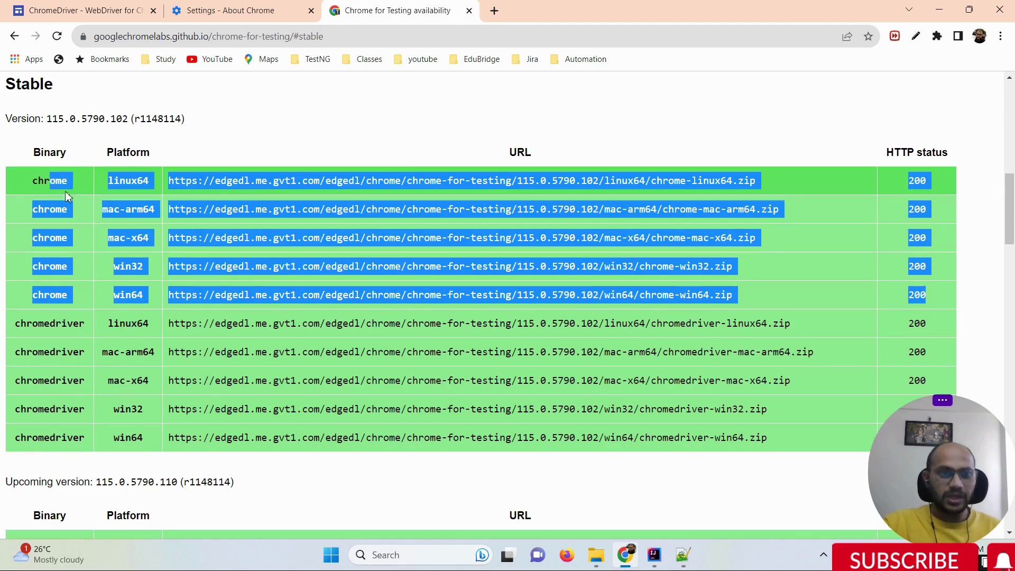
scroll(65, 191, down, 1)
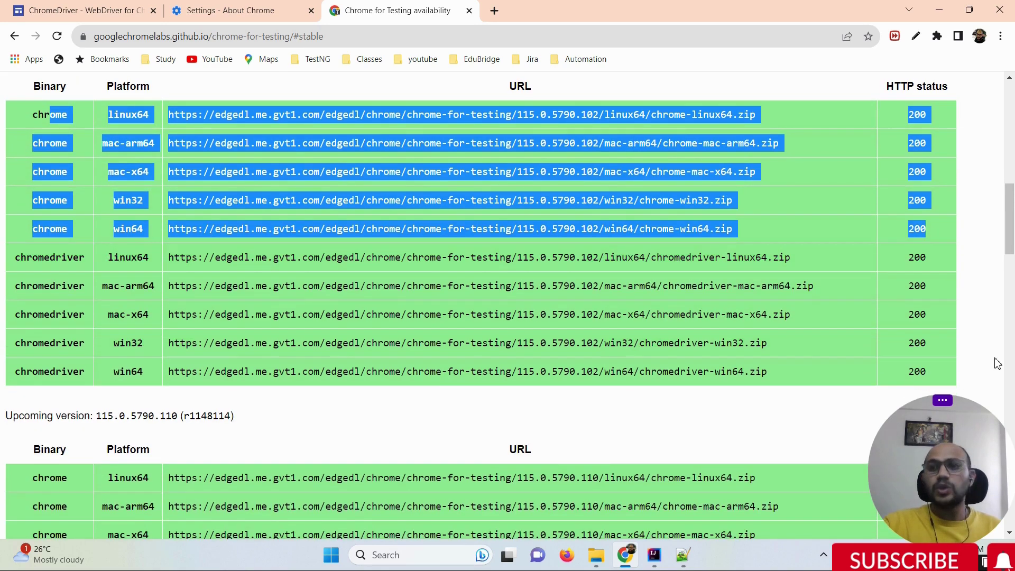
drag(947, 373, 20, 259)
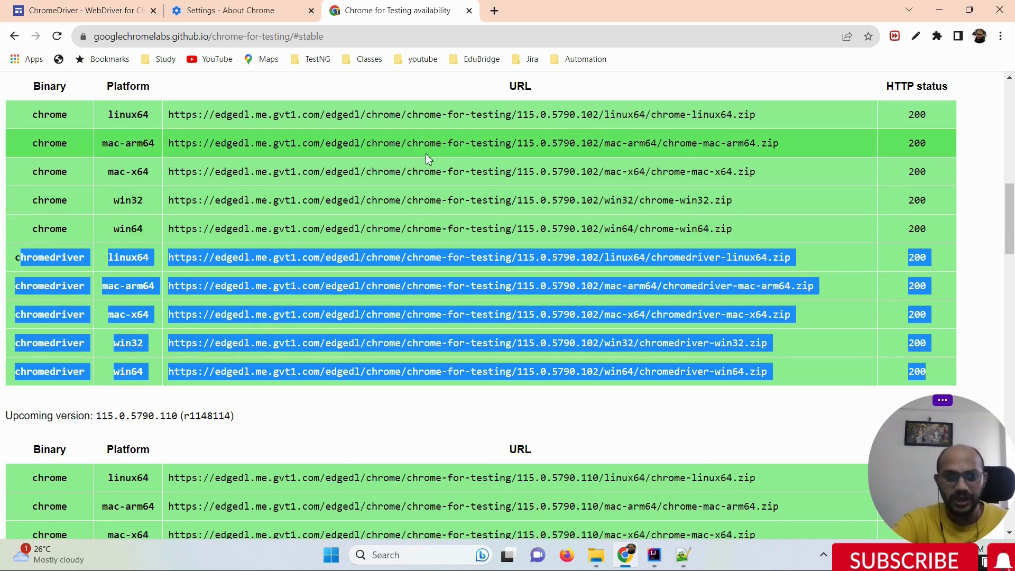
scroll(433, 224, up, 1)
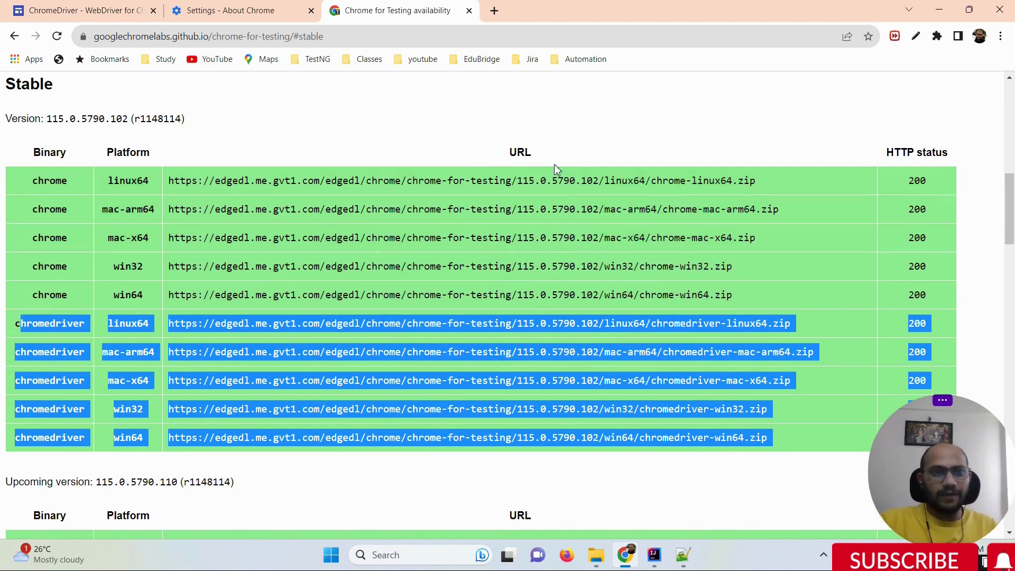
scroll(555, 164, down, 1)
scroll(445, 229, down, 2)
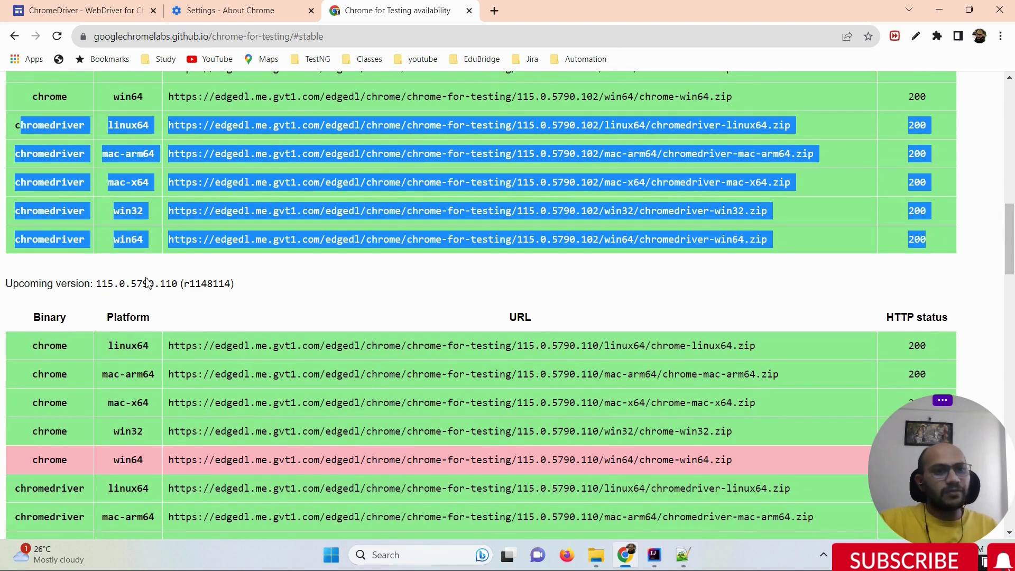
scroll(158, 296, down, 3)
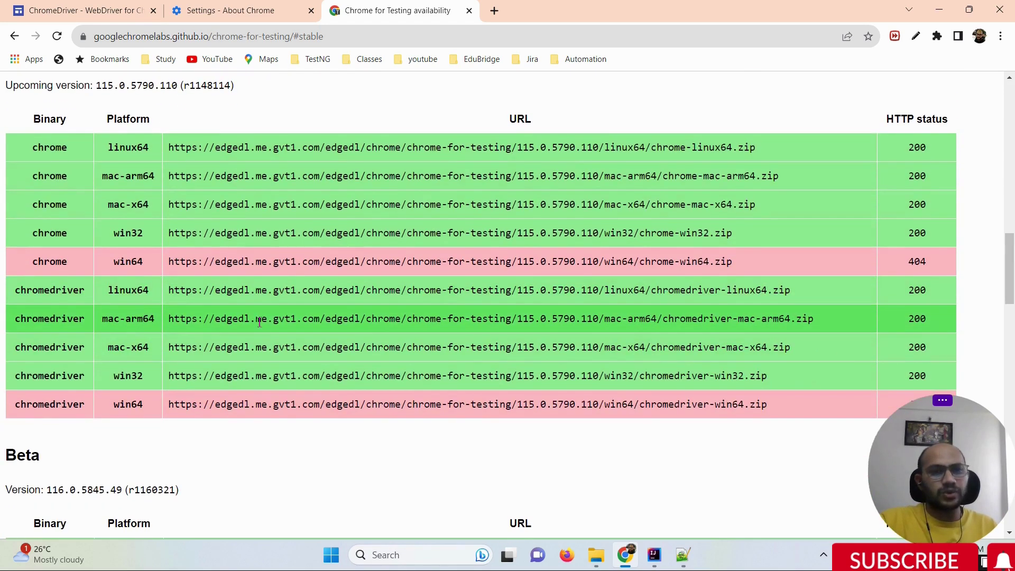
scroll(174, 317, down, 5)
scroll(177, 288, down, 15)
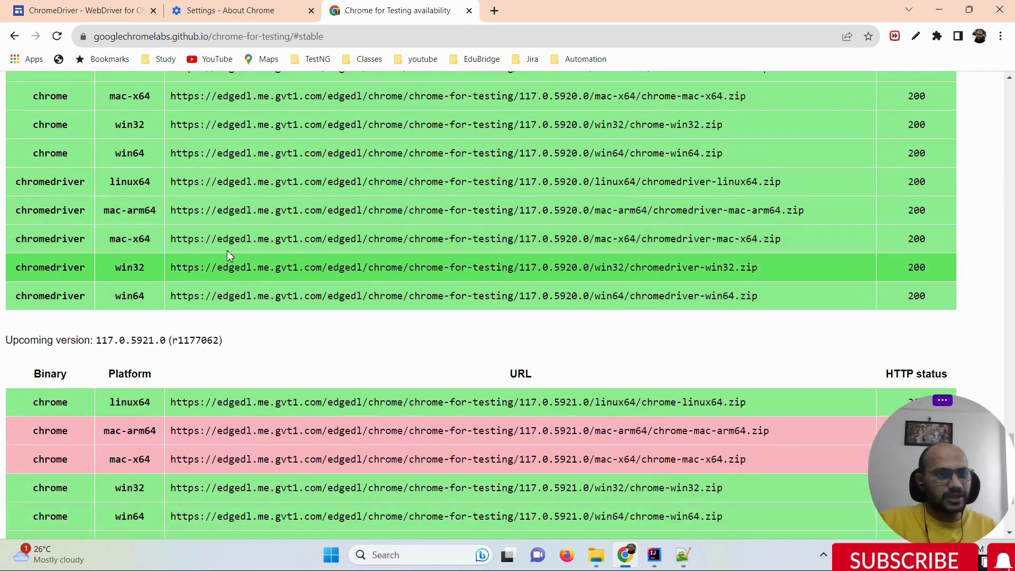
scroll(227, 253, down, 2)
scroll(405, 325, up, 13)
scroll(405, 325, up, 17)
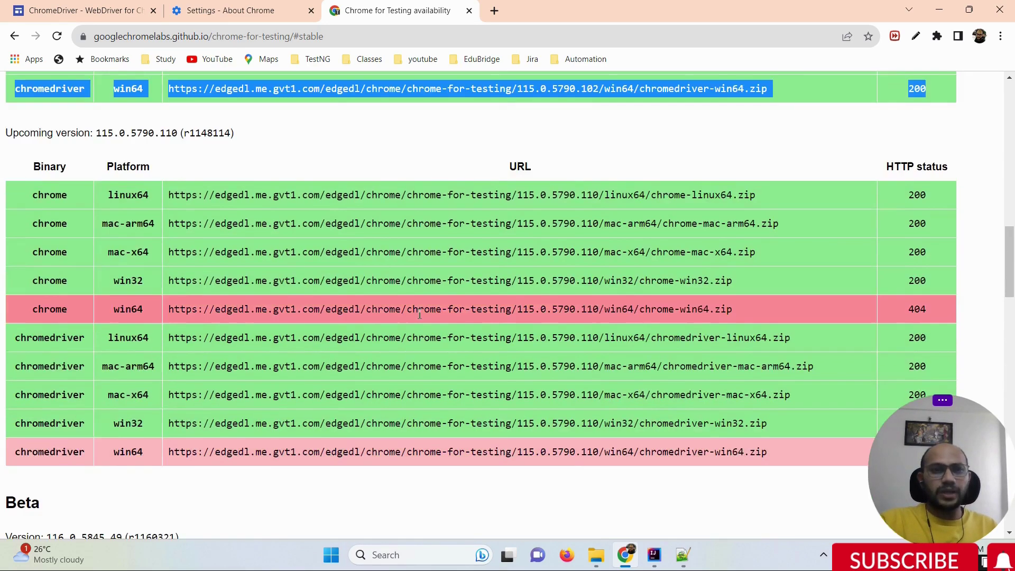
scroll(300, 288, down, 1)
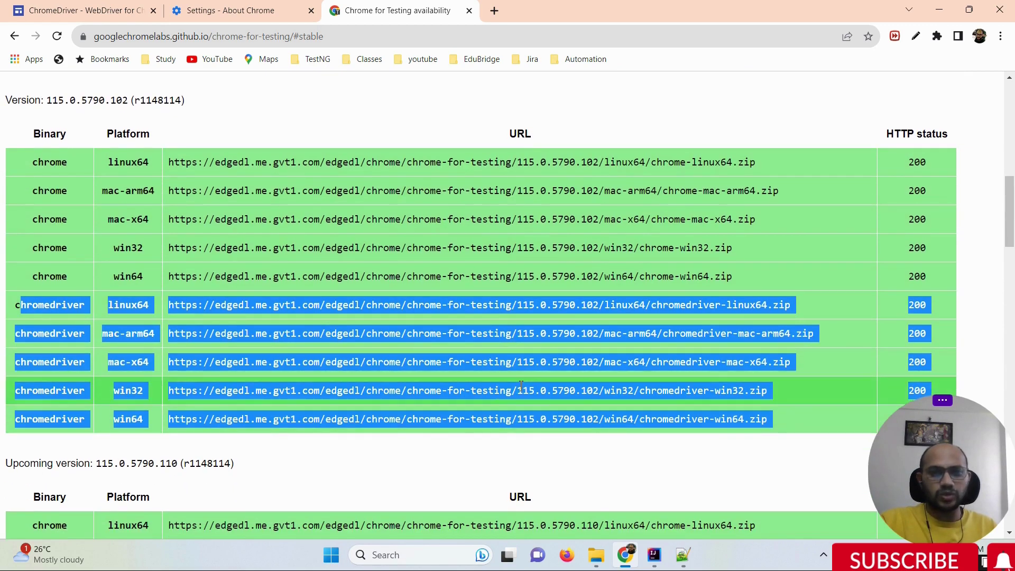
triple_click(415, 390)
triple_click(414, 275)
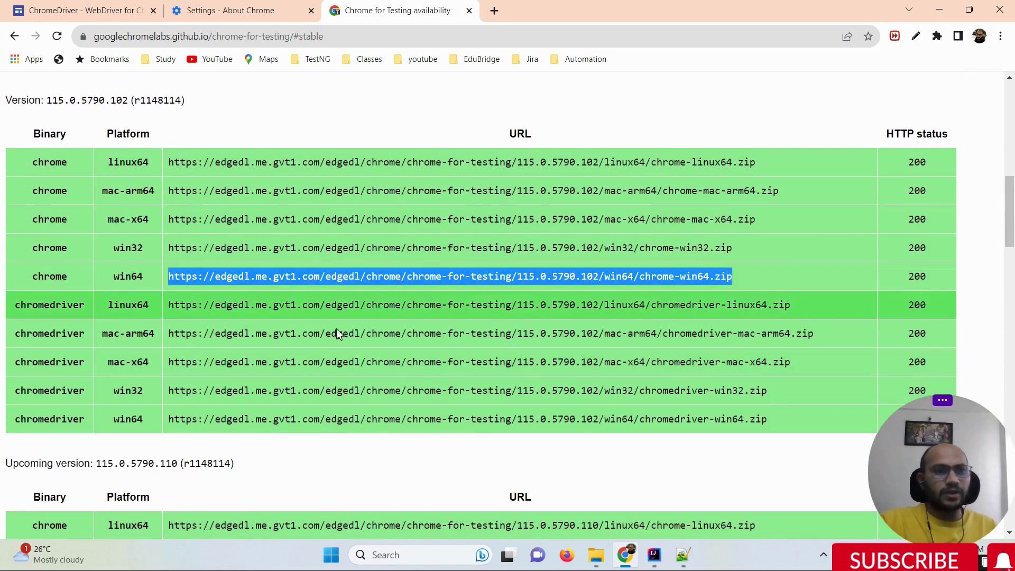